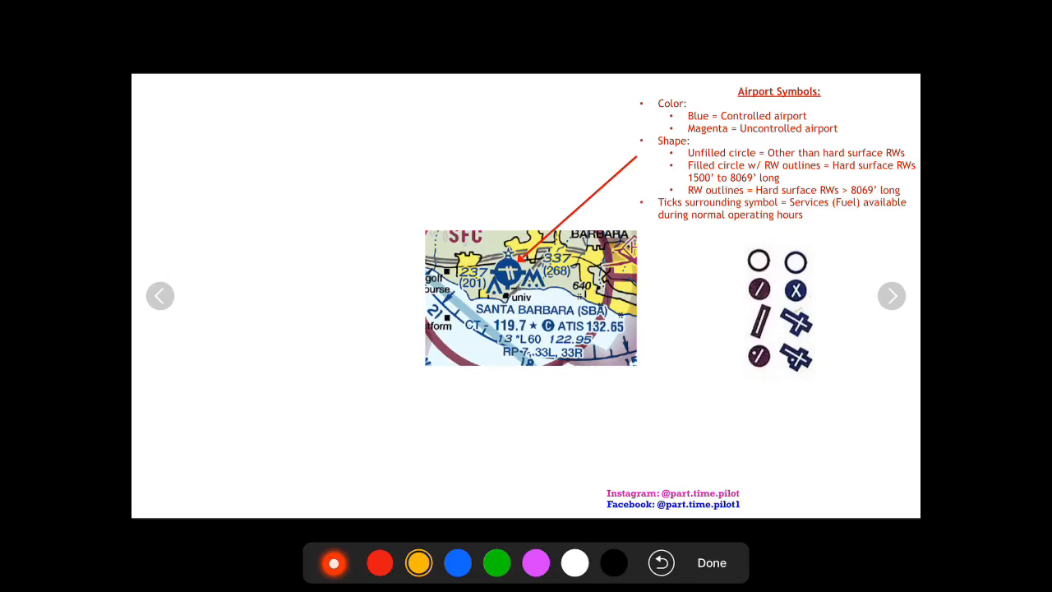
- Circle the chart's blue airport symbol and the symbol examples, with arrows at the first two example rows
mouse_move(518, 229)
left_mouse_down()
mouse_move(506, 294)
mouse_move(526, 230)
left_mouse_up()
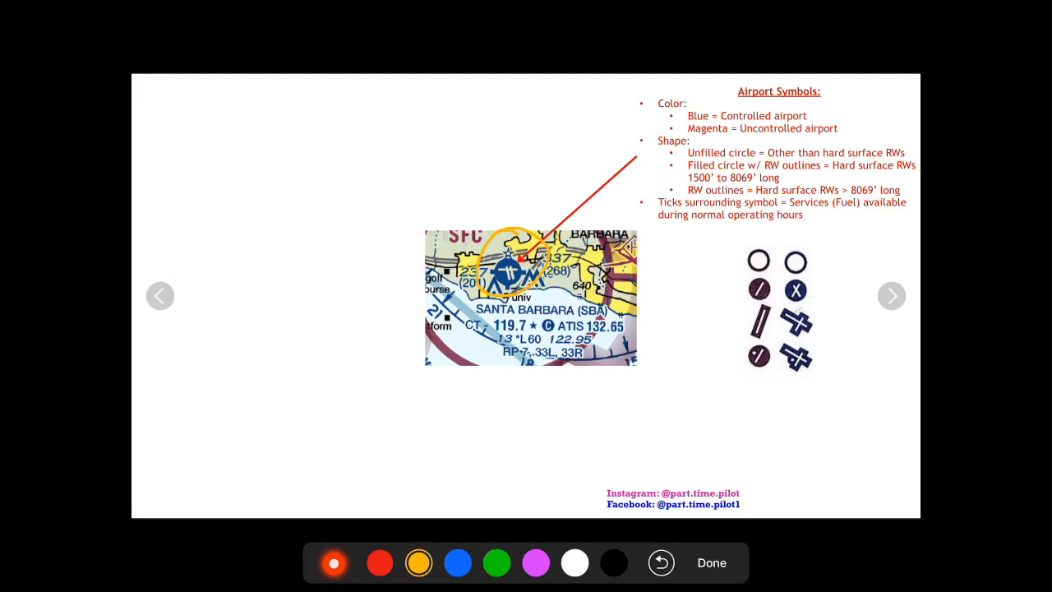
left_click_drag(768, 227, 751, 222)
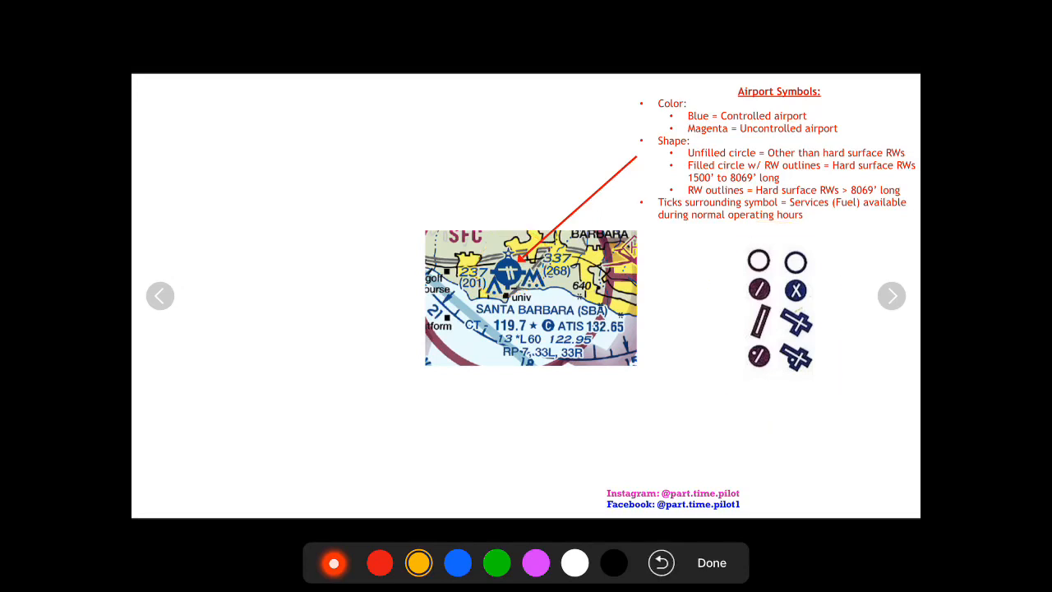
mouse_move(672, 266)
left_mouse_down()
mouse_move(732, 263)
mouse_move(714, 274)
left_mouse_up()
mouse_move(671, 288)
left_mouse_down()
mouse_move(736, 287)
mouse_move(722, 304)
left_mouse_up()
- Point yellow arrows at the third symbol row and bottom-left symbol, briefly circling the Santa Barbara airport
left_click(661, 563)
mouse_move(672, 324)
left_mouse_down()
mouse_move(737, 321)
mouse_move(728, 335)
left_mouse_up()
mouse_move(657, 398)
left_mouse_down()
mouse_move(723, 366)
mouse_move(727, 387)
left_mouse_up()
mouse_move(546, 276)
left_mouse_down()
mouse_move(481, 247)
mouse_move(552, 238)
left_mouse_up()
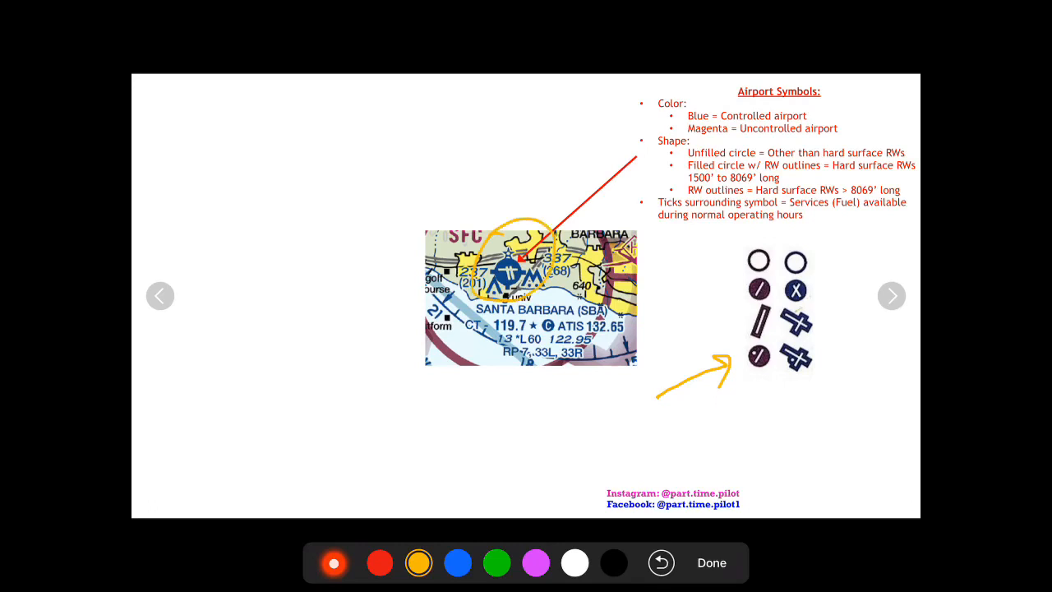
left_click(661, 563)
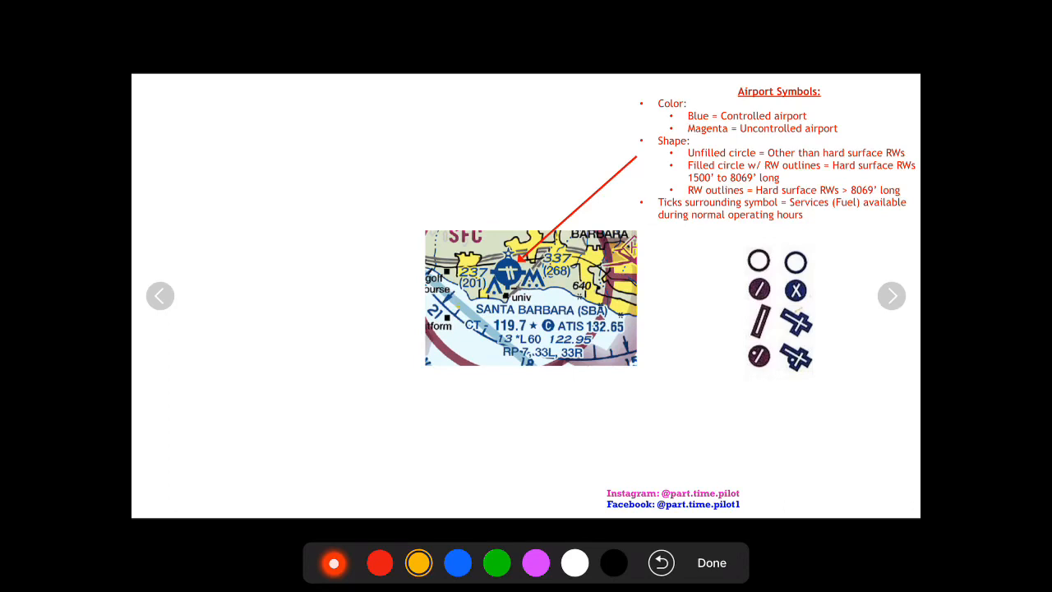
- Mark the chart and the (268) figure beside the airport, then clear all yellow marks
mouse_move(457, 304)
left_mouse_down()
mouse_move(465, 282)
mouse_move(489, 269)
mouse_move(496, 324)
left_mouse_up()
left_click_drag(567, 270, 533, 269)
left_click(662, 562)
left_click(662, 562)
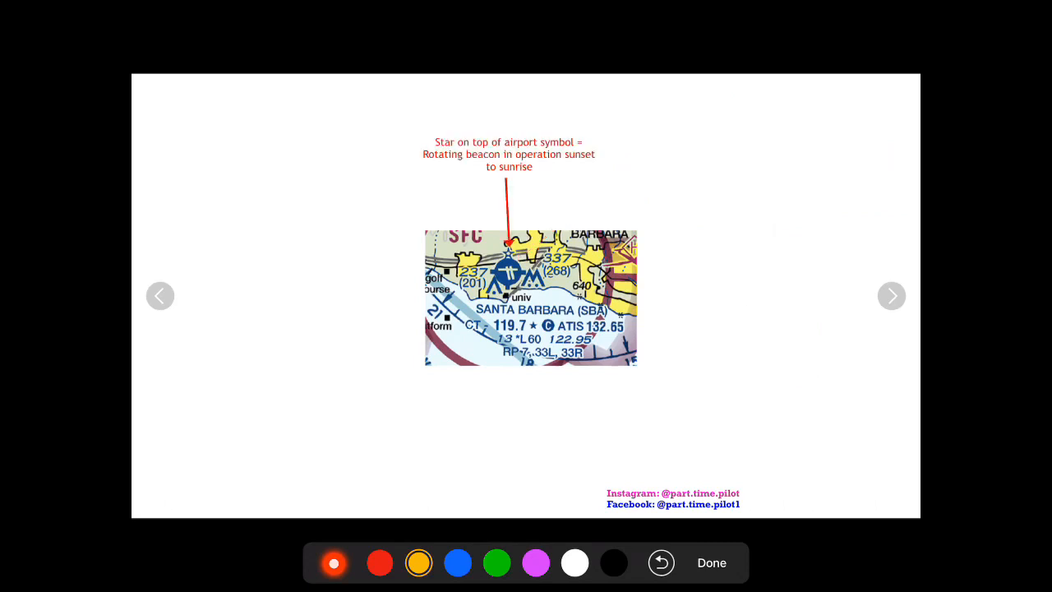
- Draw a yellow arrow from the left toward the beacon star atop the airport symbol
left_click_drag(445, 244, 500, 256)
- On the control-tower notes, point an arrow at the tower frequency and circle the star beside 119.7
left_click(892, 296)
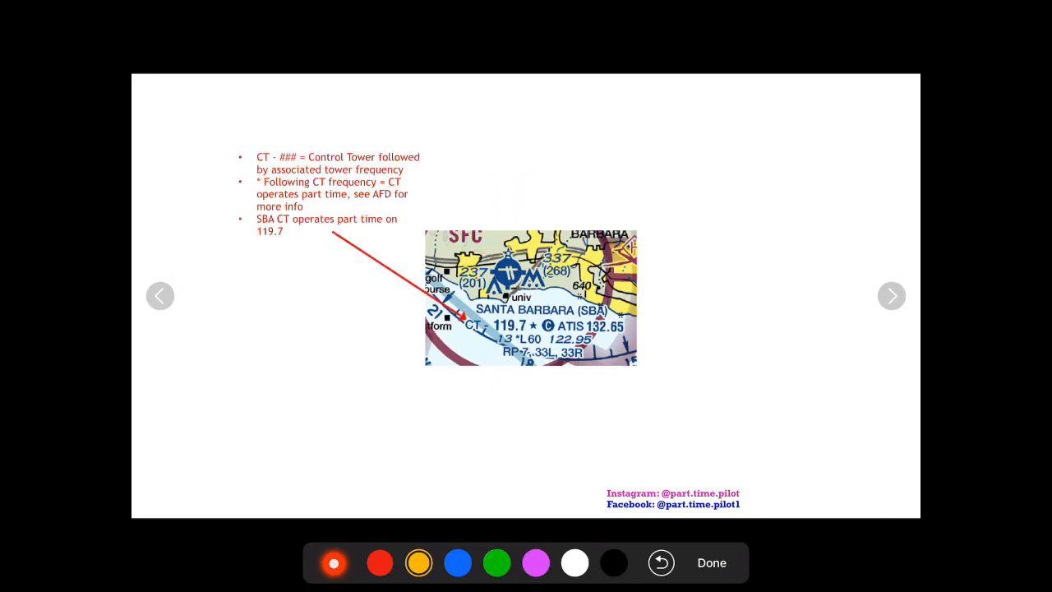
mouse_move(421, 426)
left_mouse_down()
mouse_move(465, 338)
mouse_move(452, 337)
left_mouse_up()
left_click(661, 563)
left_click_drag(471, 362, 493, 335)
mouse_move(536, 307)
left_mouse_down()
mouse_move(530, 329)
mouse_move(540, 308)
left_mouse_up()
- Circle the L60 runway entry, link it to the airport area and circle the airport symbol in yellow
key("Right")
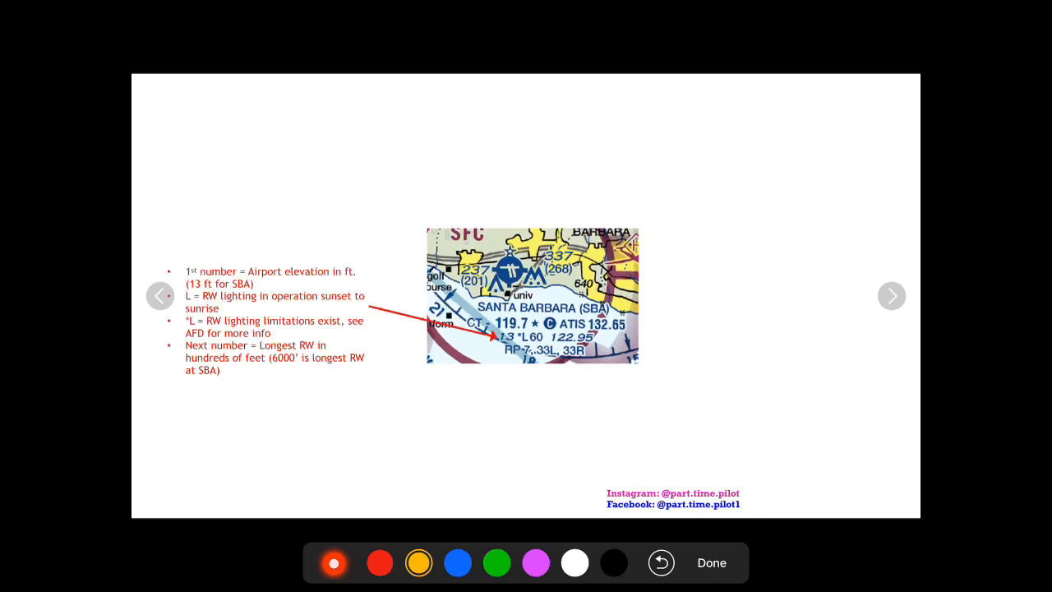
left_click_drag(466, 404, 503, 337)
key("ctrl+z")
mouse_move(518, 321)
left_mouse_down()
mouse_move(510, 337)
mouse_move(528, 322)
left_mouse_up()
mouse_move(585, 267)
left_mouse_down()
mouse_move(531, 345)
mouse_move(549, 326)
left_mouse_up()
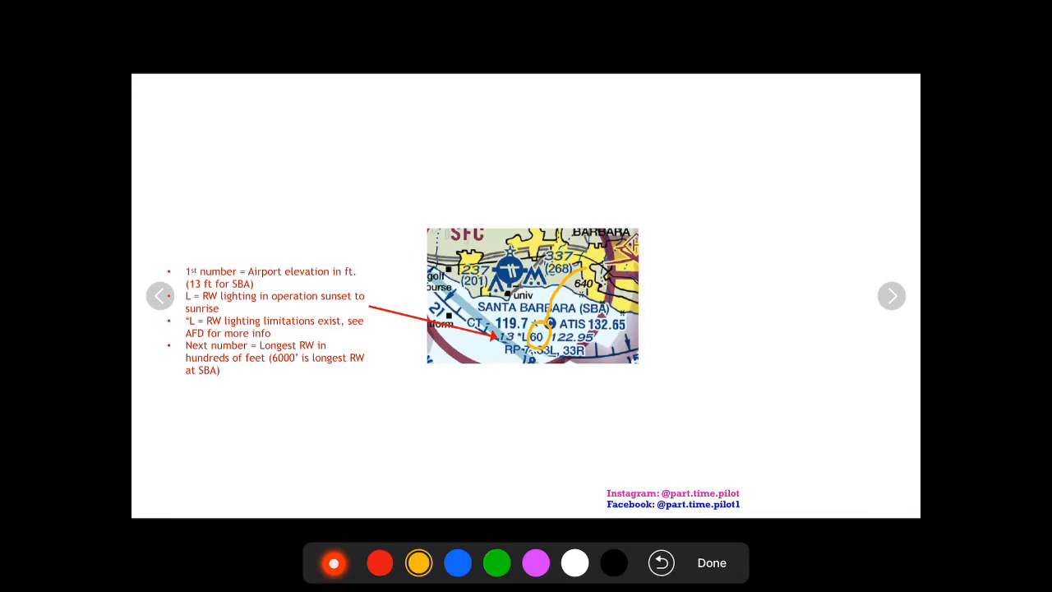
left_click_drag(494, 246, 514, 227)
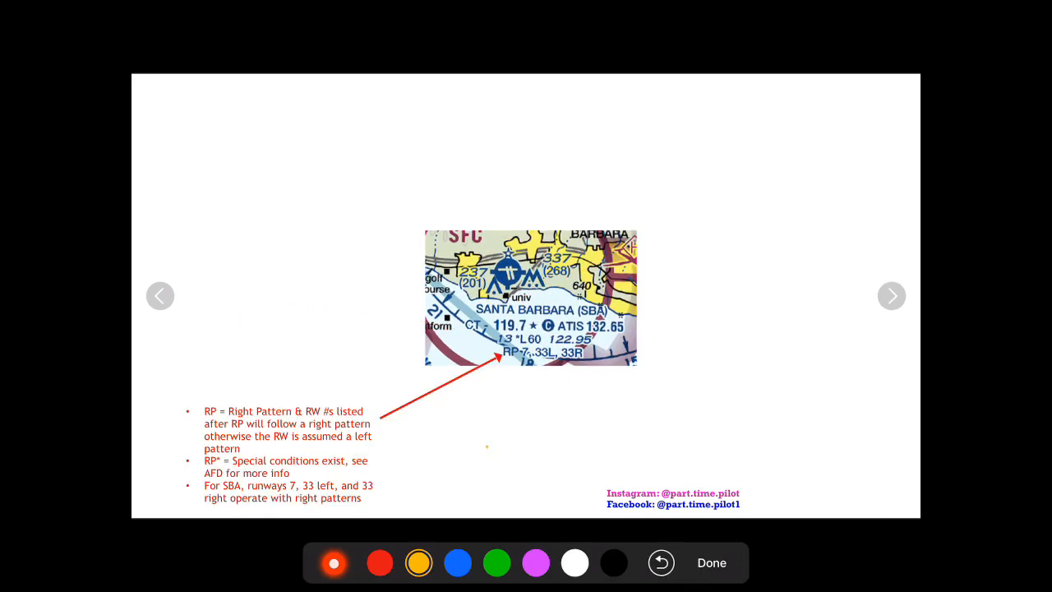
- Underline the RP 33L, 33R and RP-7 runway labels in yellow, then remove the strokes
left_click_drag(487, 446, 515, 368)
left_click_drag(516, 357, 582, 357)
left_click_drag(498, 360, 588, 360)
left_click(661, 562)
left_click(661, 562)
left_click(661, 562)
- On the CTAF slide, circle the 119.7 frequency and the C symbol in yellow, then clear the marks
key("Right")
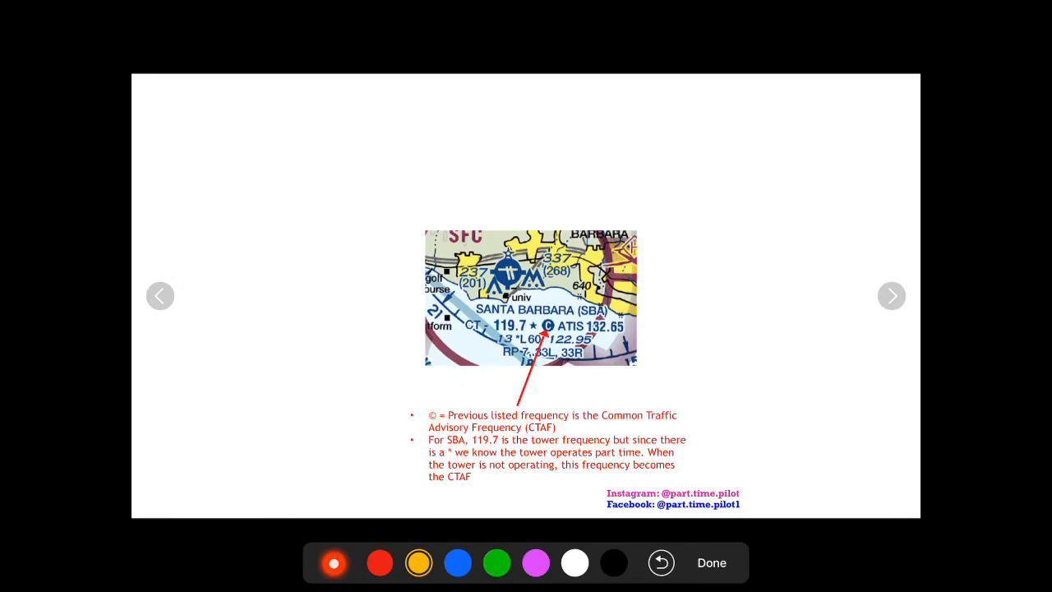
left_click_drag(688, 263, 626, 321)
left_click_drag(526, 307, 537, 319)
mouse_move(516, 305)
left_mouse_down()
mouse_move(486, 317)
mouse_move(533, 312)
left_mouse_up()
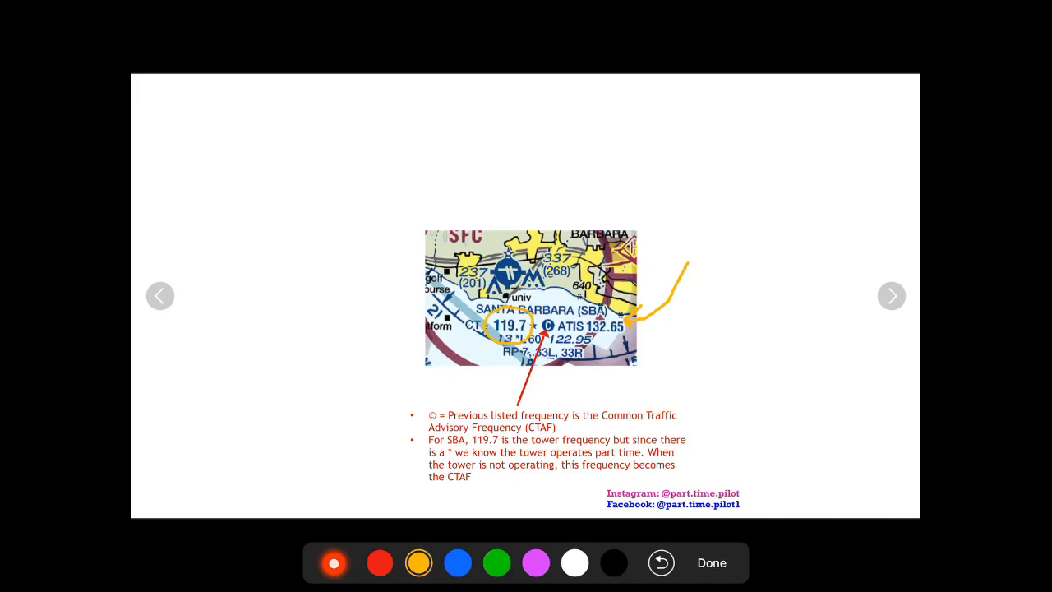
left_click(660, 562)
mouse_move(563, 314)
left_mouse_down()
mouse_move(536, 337)
mouse_move(550, 307)
left_mouse_up()
left_click(661, 562)
left_click(661, 562)
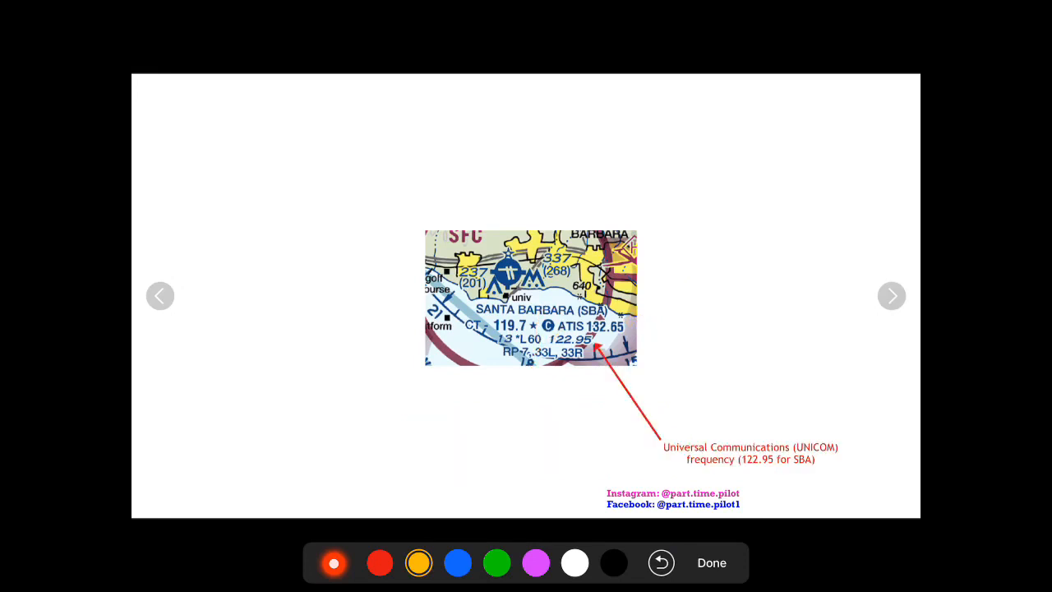
- Sketch yellow pointers at 122.95, the L60 entry and the C symbol, then undo them all
mouse_move(696, 332)
left_mouse_down()
mouse_move(608, 340)
mouse_move(621, 329)
left_mouse_up()
left_click_drag(457, 387, 492, 337)
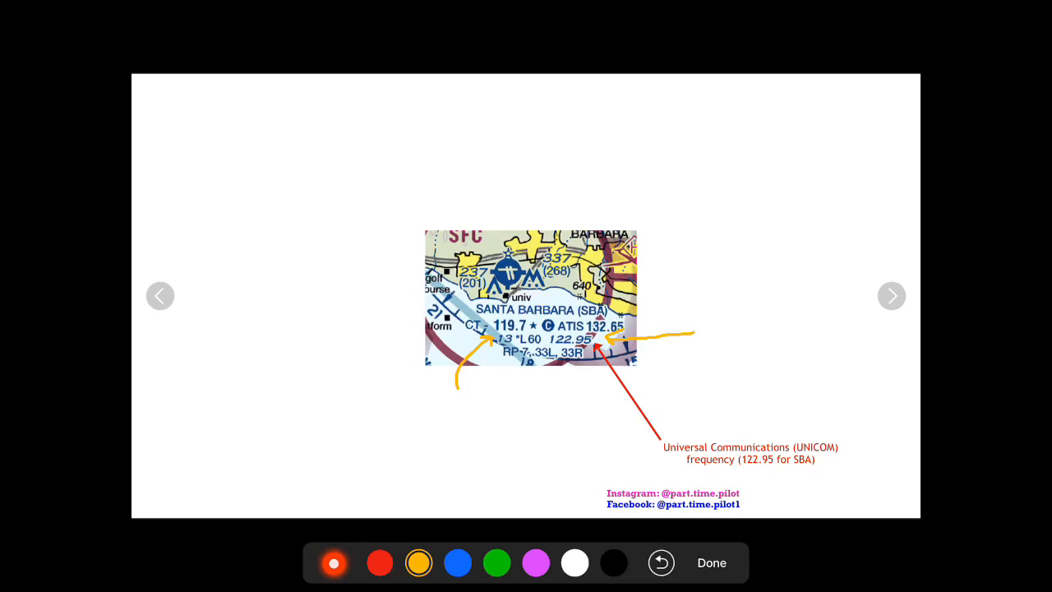
left_click(661, 562)
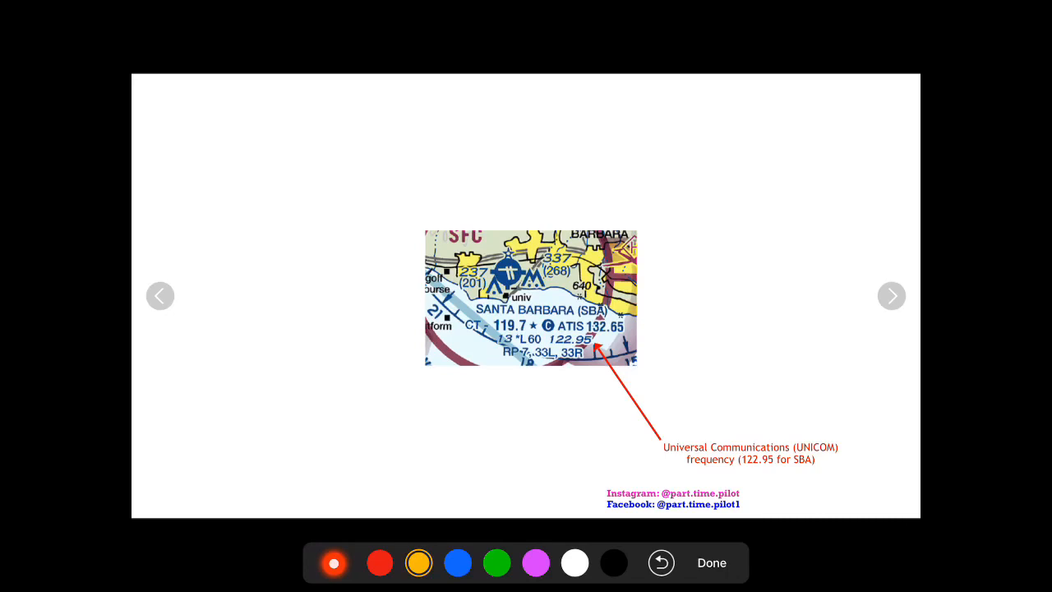
mouse_move(552, 307)
left_mouse_down()
mouse_move(547, 331)
mouse_move(530, 309)
mouse_move(568, 321)
left_mouse_up()
left_click(661, 562)
left_click(661, 562)
left_click(661, 563)
- On the ATIS slide, draw a yellow arrow with arrowhead toward the 132.65 frequency
key("Right")
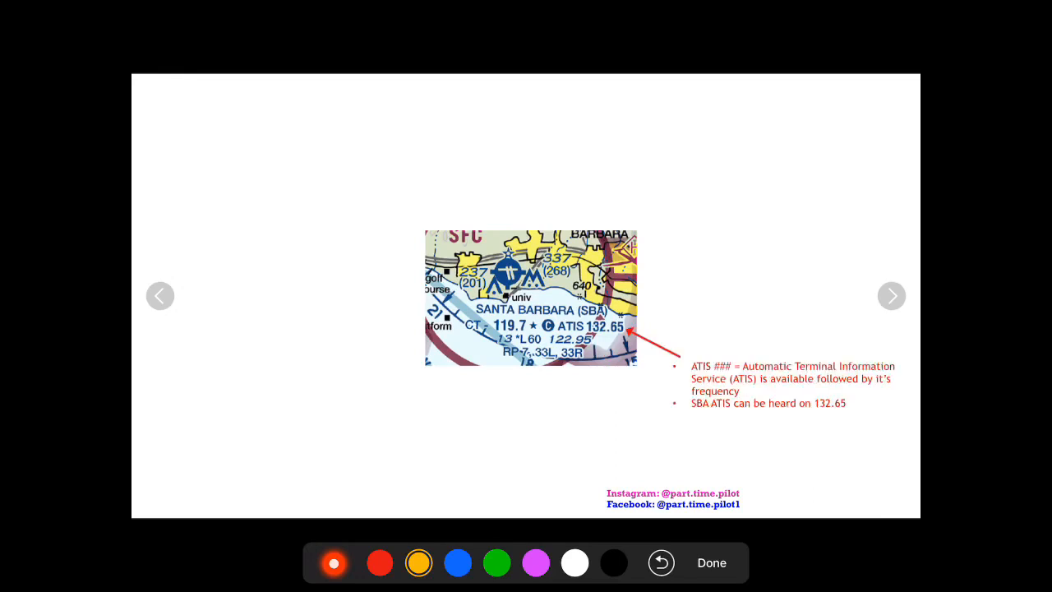
left_click_drag(676, 272, 633, 322)
left_click_drag(655, 318, 637, 324)
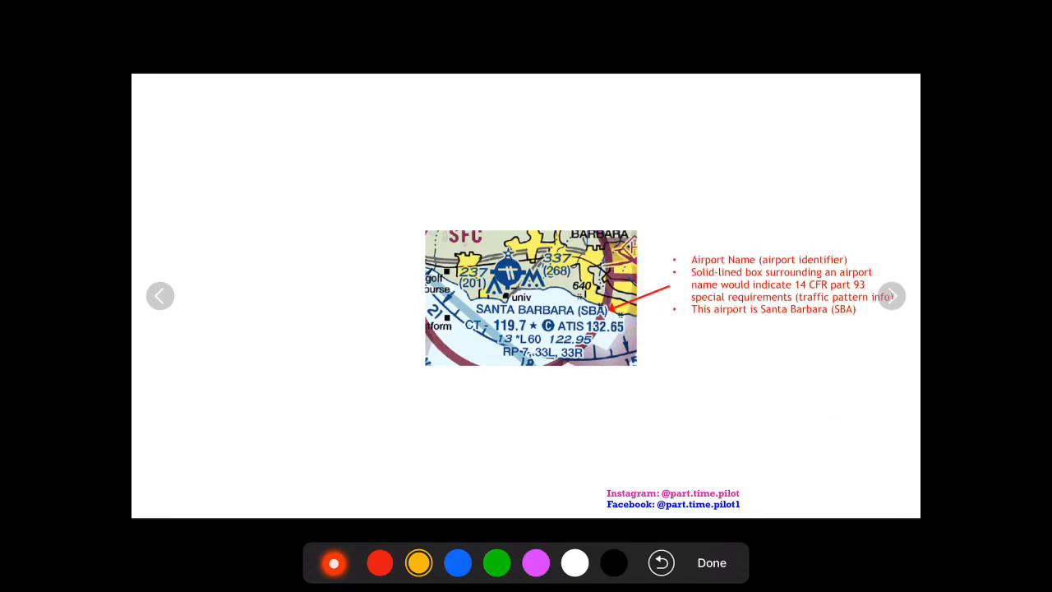
- Replace a stray ellipse with a yellow box outlining the SANTA BARBARA (SBA) name
mouse_move(490, 287)
left_mouse_down()
mouse_move(467, 303)
mouse_move(585, 317)
mouse_move(485, 285)
left_mouse_up()
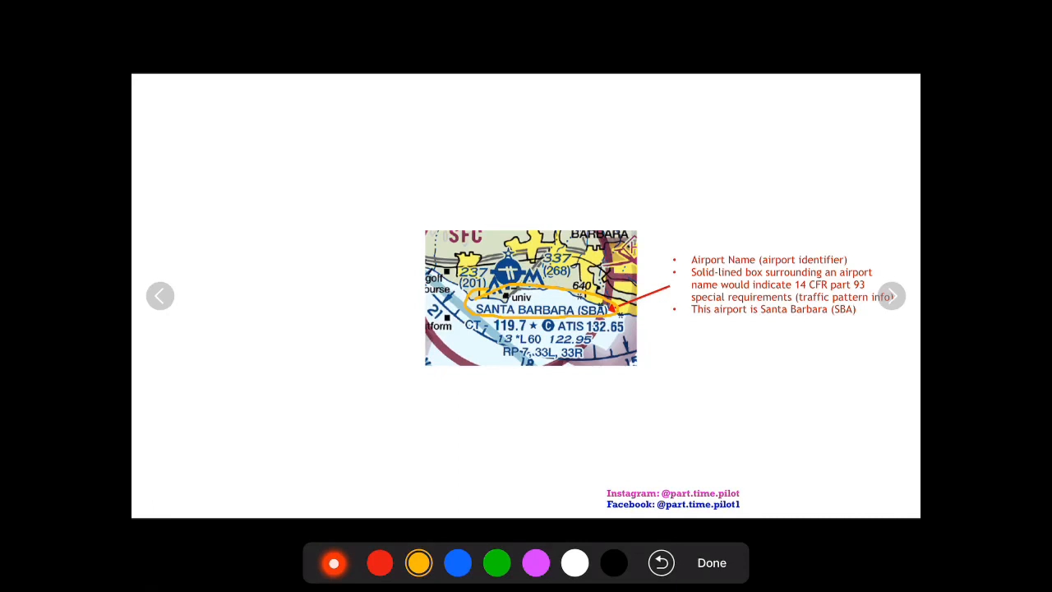
left_click(661, 563)
mouse_move(471, 300)
left_mouse_down()
mouse_move(475, 313)
mouse_move(621, 320)
mouse_move(595, 292)
mouse_move(474, 294)
left_mouse_up()
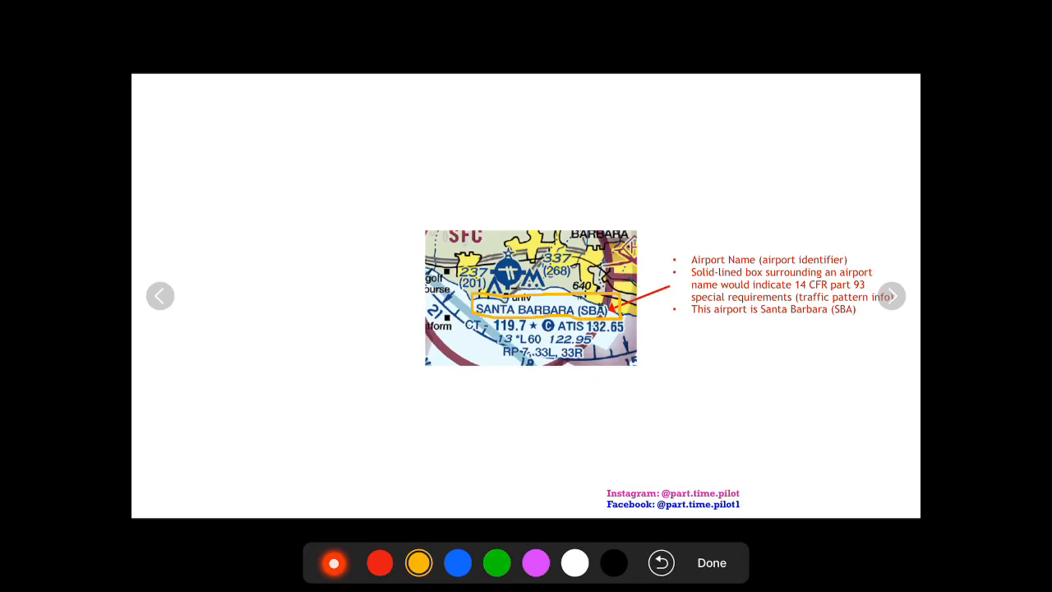
- Draw a yellow loop around the Instagram/Facebook credits at the bottom right
left_click_drag(642, 457, 646, 426)
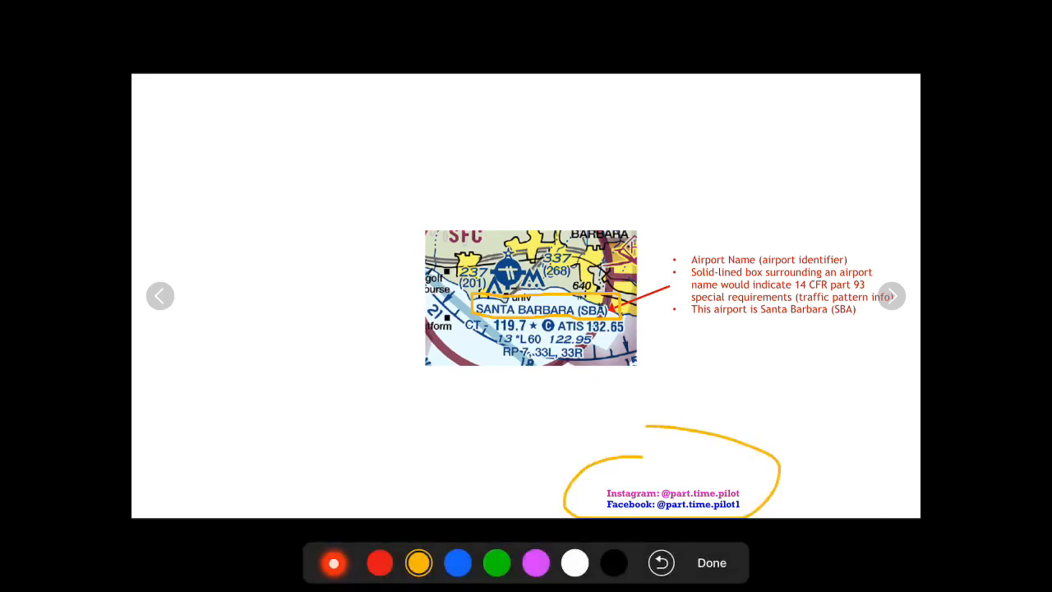